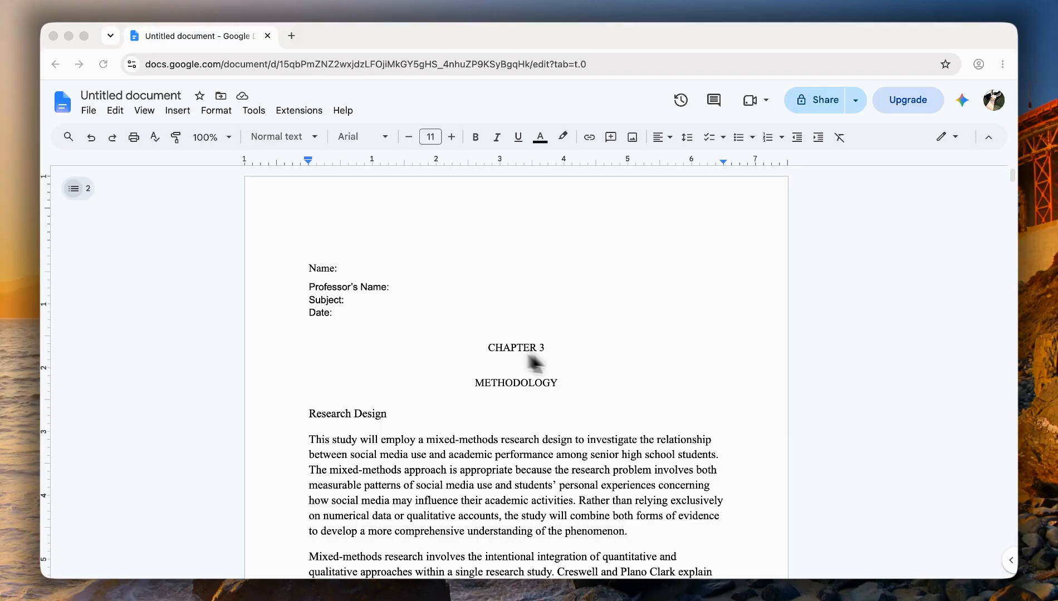
pyautogui.click(145, 65)
pyautogui.click(151, 62)
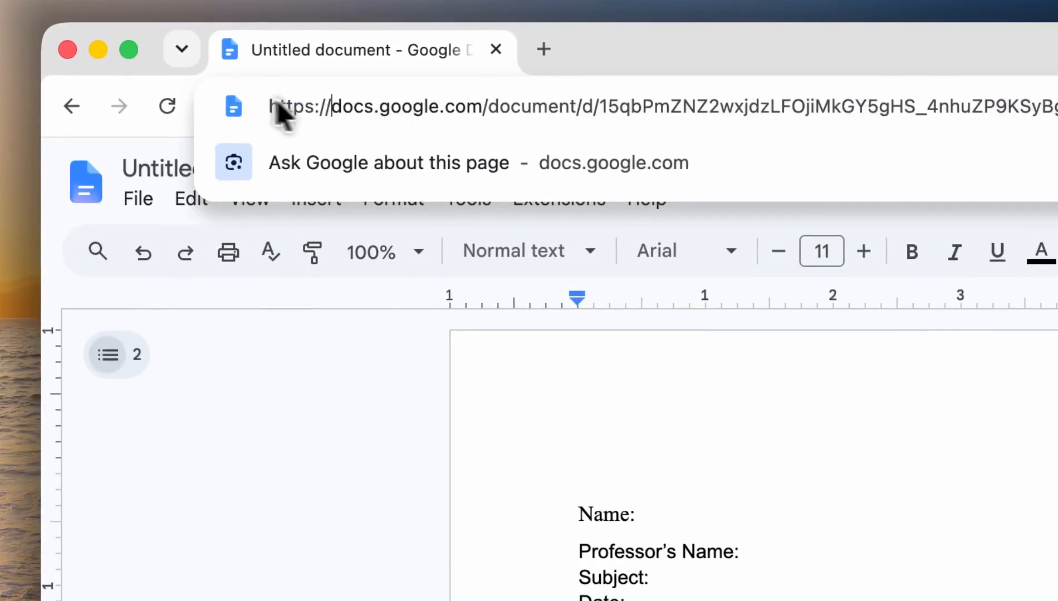
pyautogui.moveTo(278, 102); pyautogui.dragTo(452, 113)
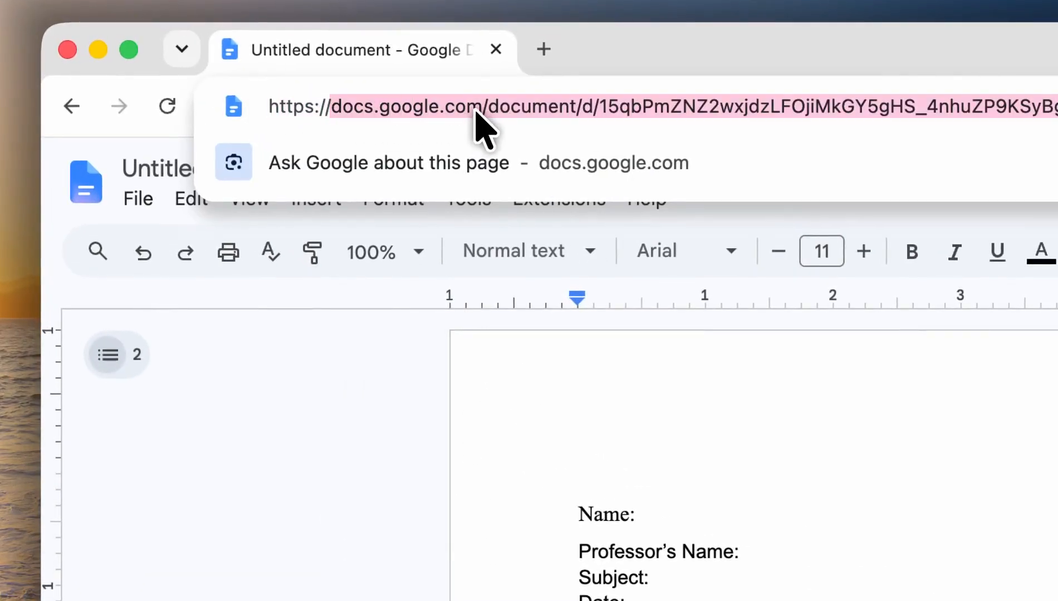
pyautogui.doubleClick(478, 107)
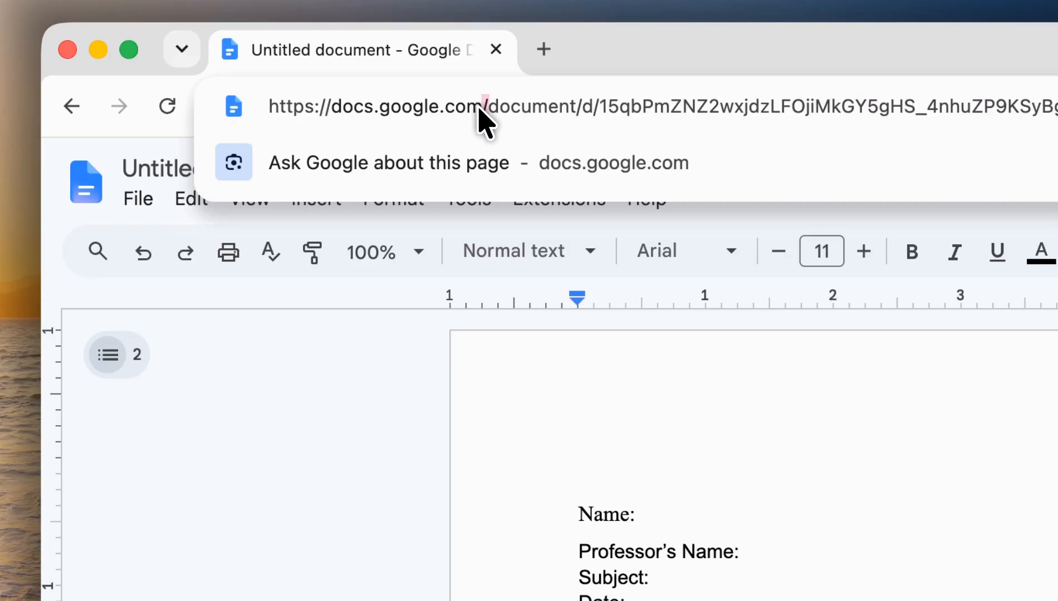
pyautogui.moveTo(479, 106); pyautogui.dragTo(163, 111)
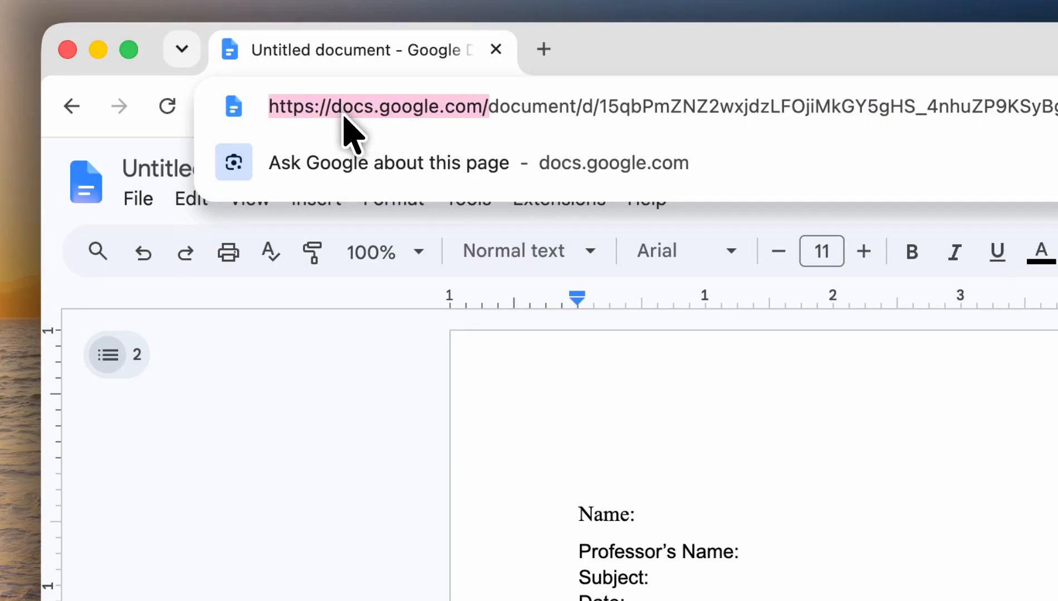
pyautogui.click(601, 378)
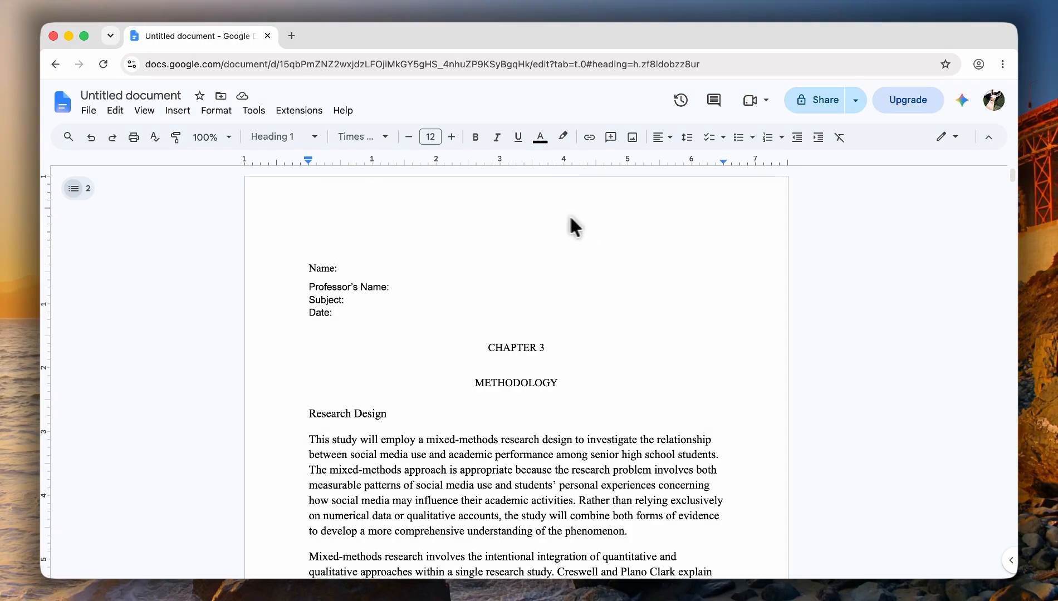
# - Enter three right-aligned 'Last name' lines in the page header
pyautogui.doubleClick(586, 228)
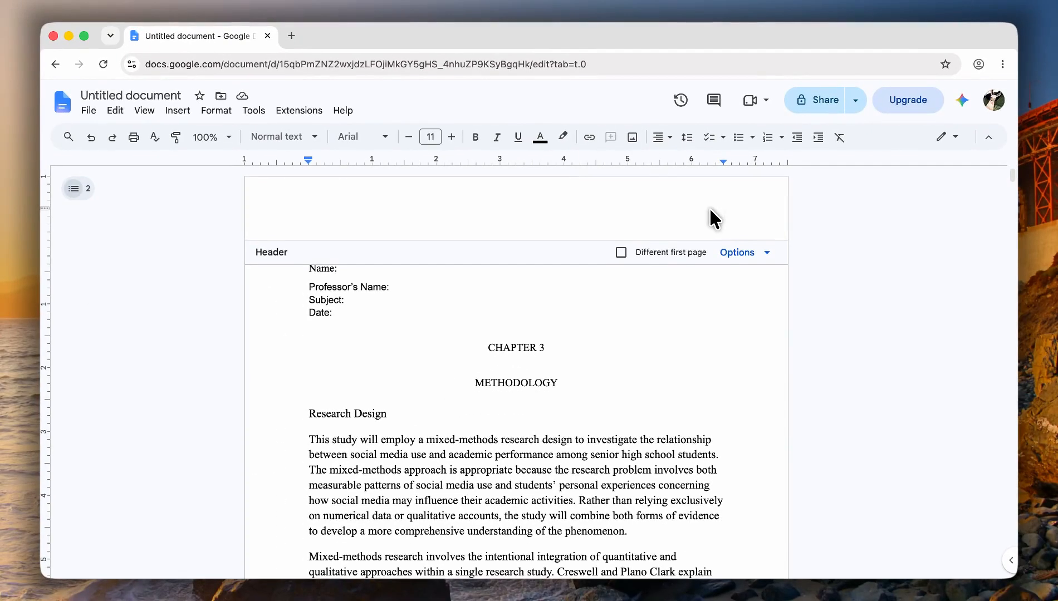
pyautogui.write('Last name')
pyautogui.press('Return')
pyautogui.write('Last name')
pyautogui.press('Return')
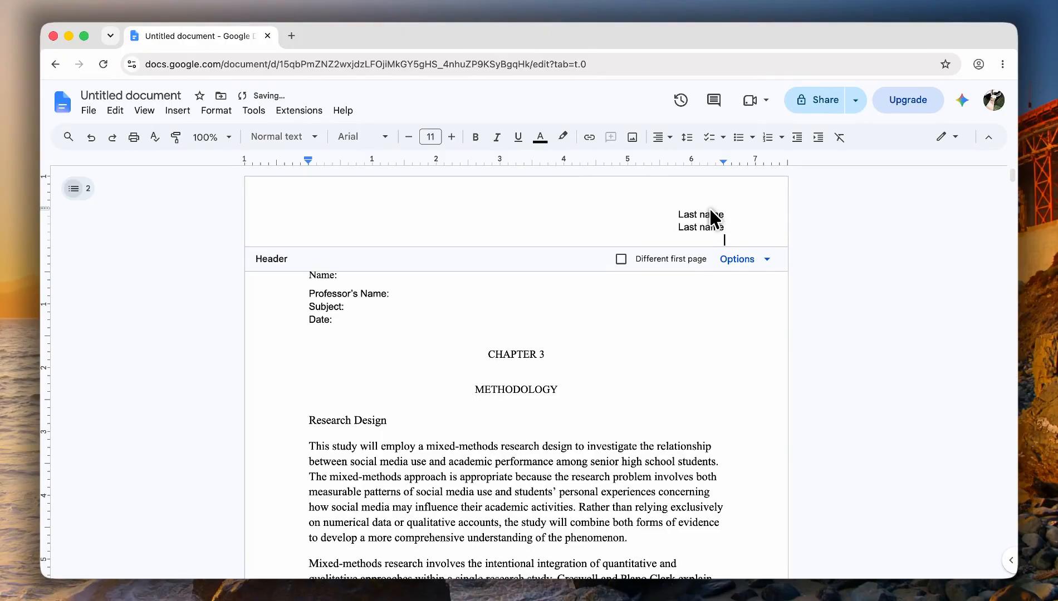
pyautogui.press('Return')
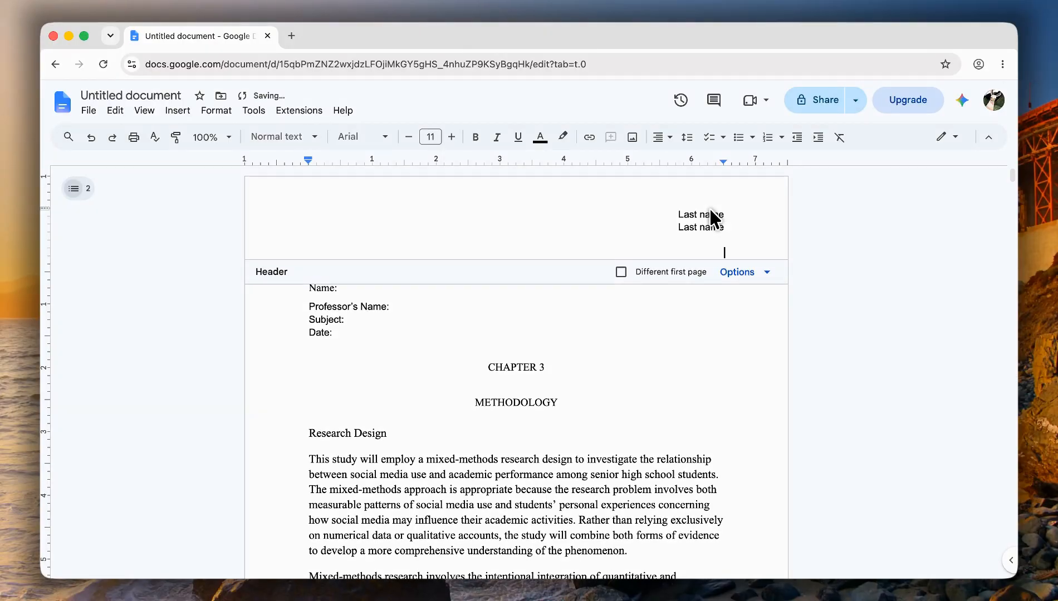
pyautogui.press('BackSpace')
pyautogui.press('BackSpace')
pyautogui.press('BackSpace')
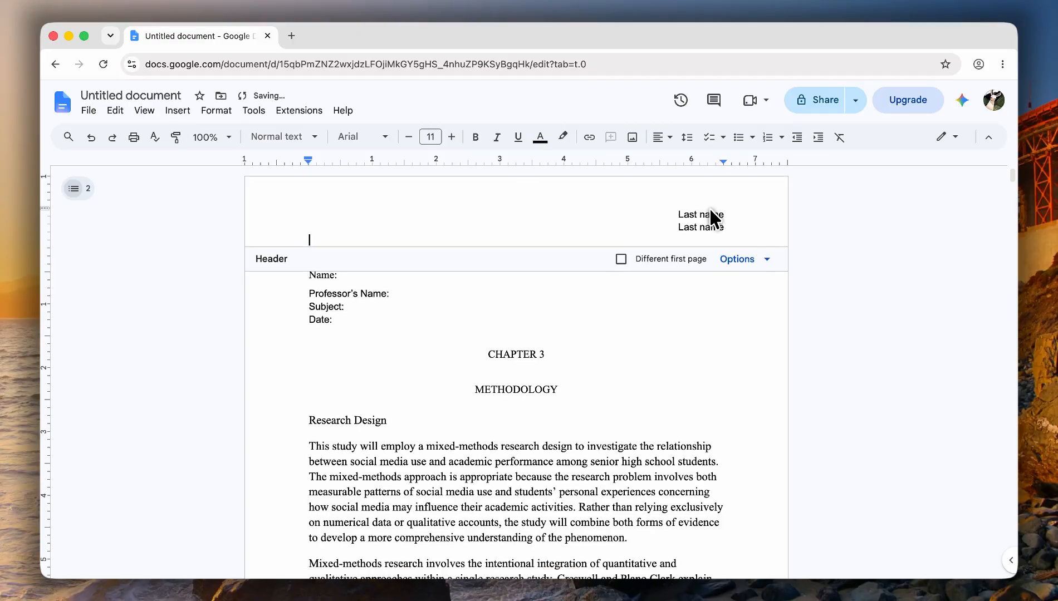
pyautogui.press('BackSpace')
pyautogui.press('Return')
pyautogui.write('Last name')
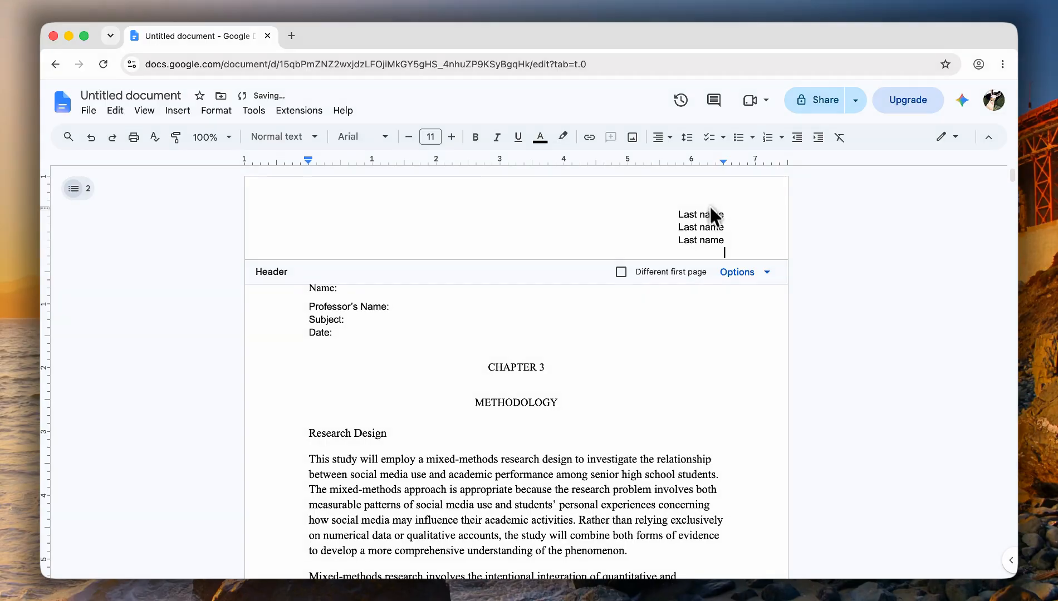
# - Close the header and scroll to page 2 to confirm the 'Last name' lines repeat
pyautogui.click(701, 332)
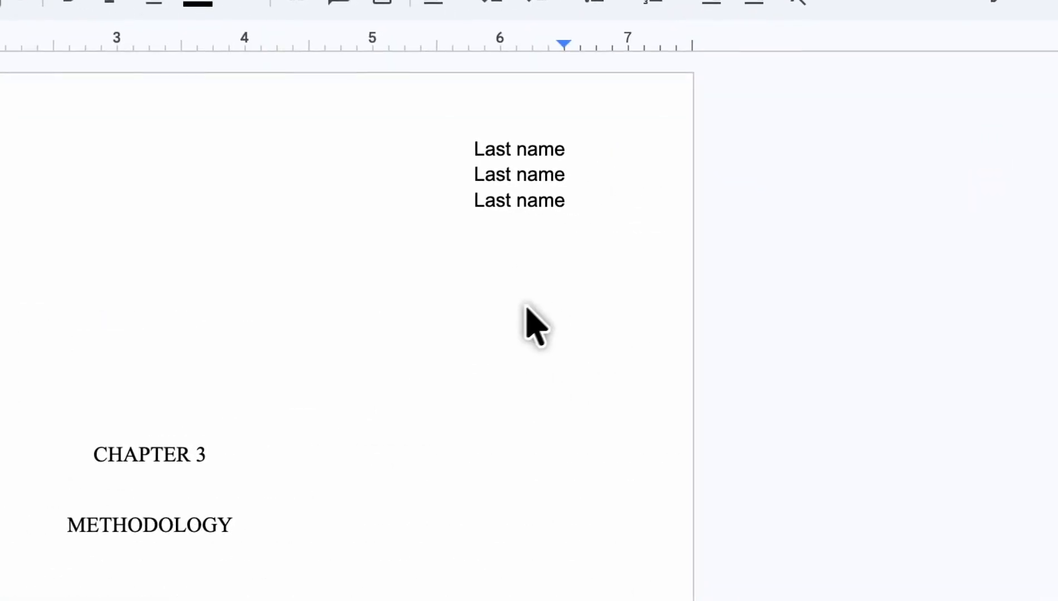
pyautogui.scroll(-3, 528, 284)
pyautogui.scroll(-10, 537, 303)
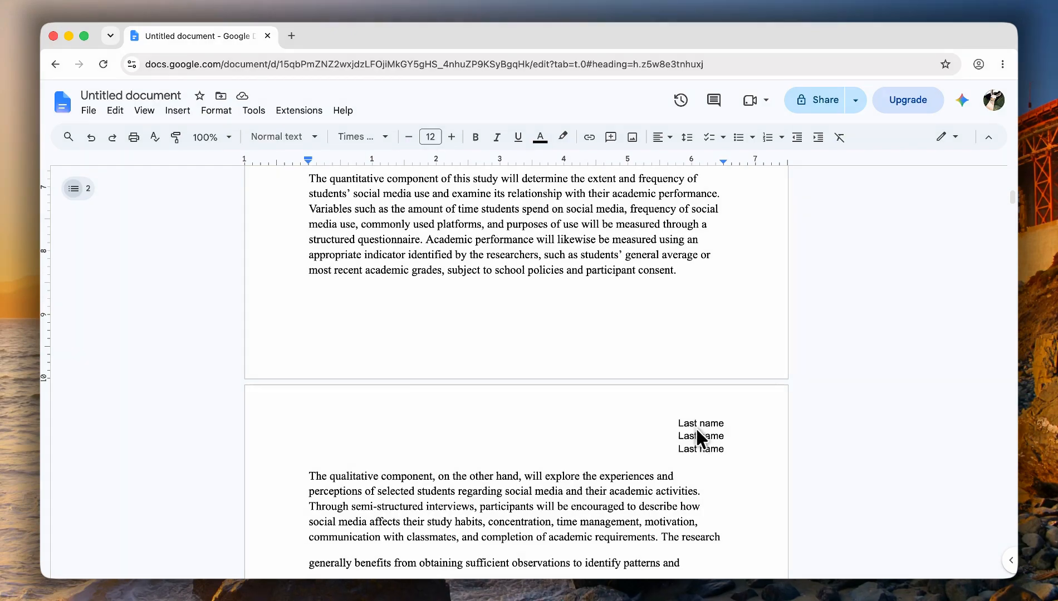
pyautogui.scroll(-4, 694, 426)
pyautogui.scroll(2, 693, 425)
pyautogui.scroll(3, 693, 427)
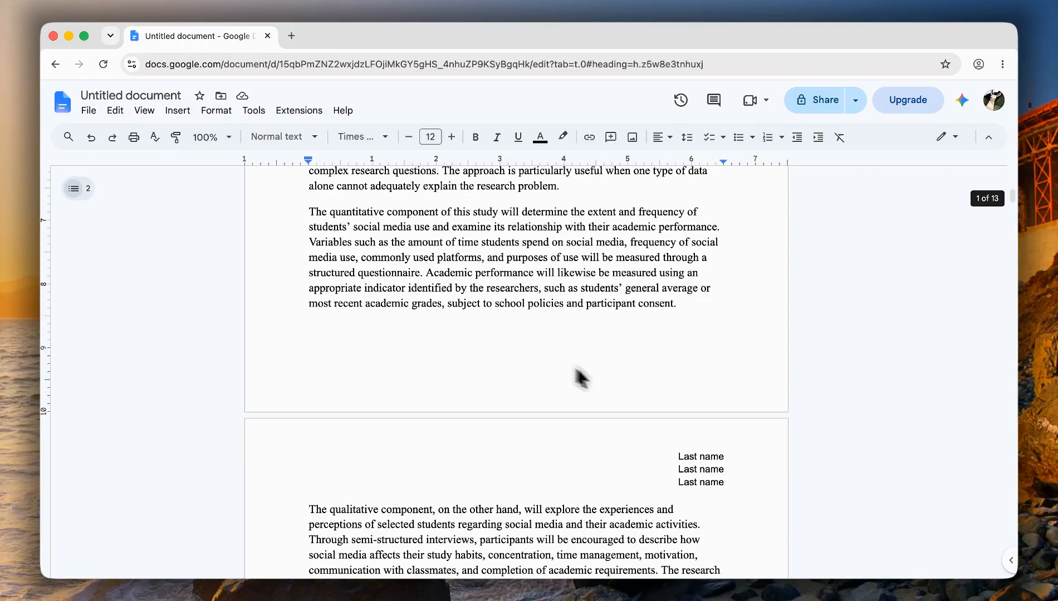
pyautogui.scroll(1, 562, 367)
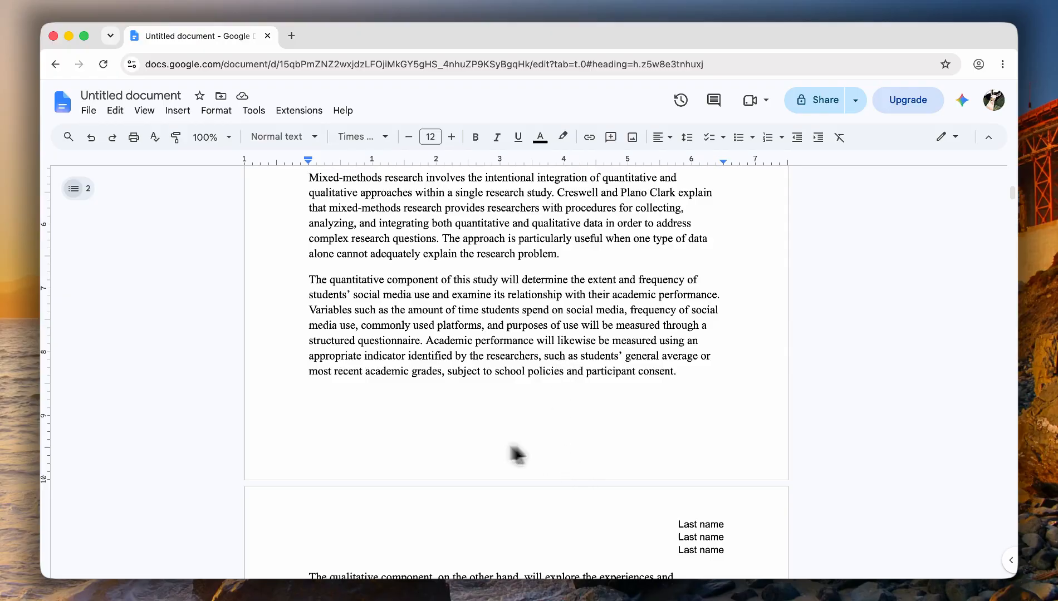
# - Insert a right-aligned page number in the footer, followed by ' of'
pyautogui.doubleClick(482, 442)
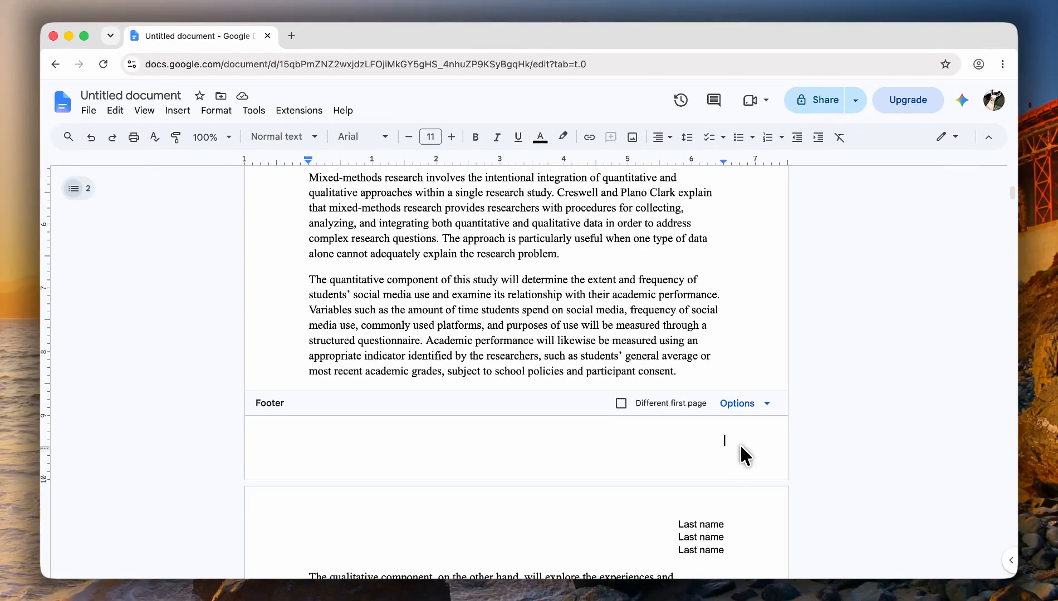
pyautogui.click(177, 110)
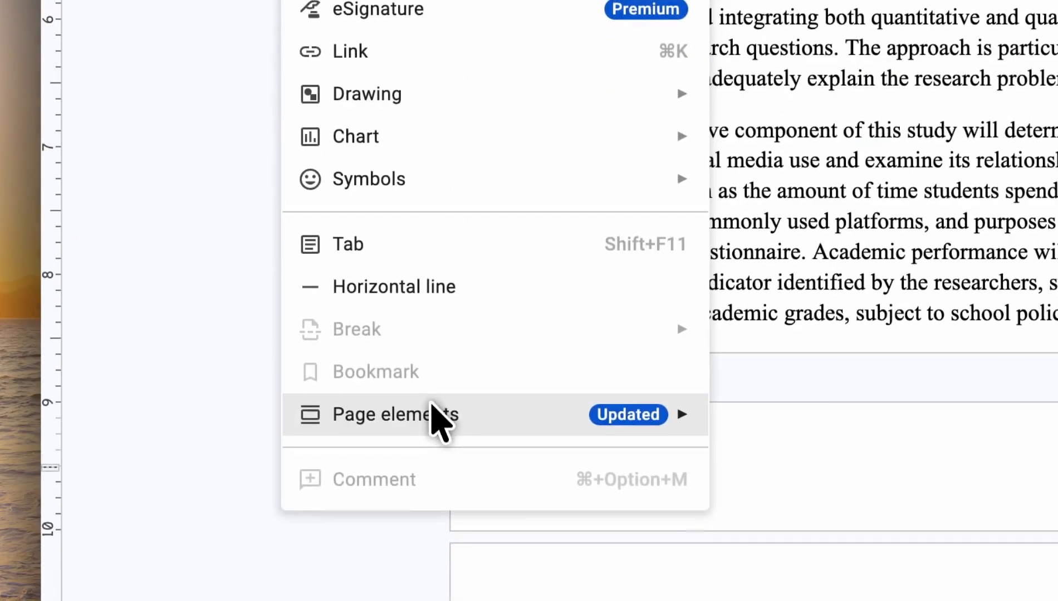
pyautogui.moveTo(244, 422)
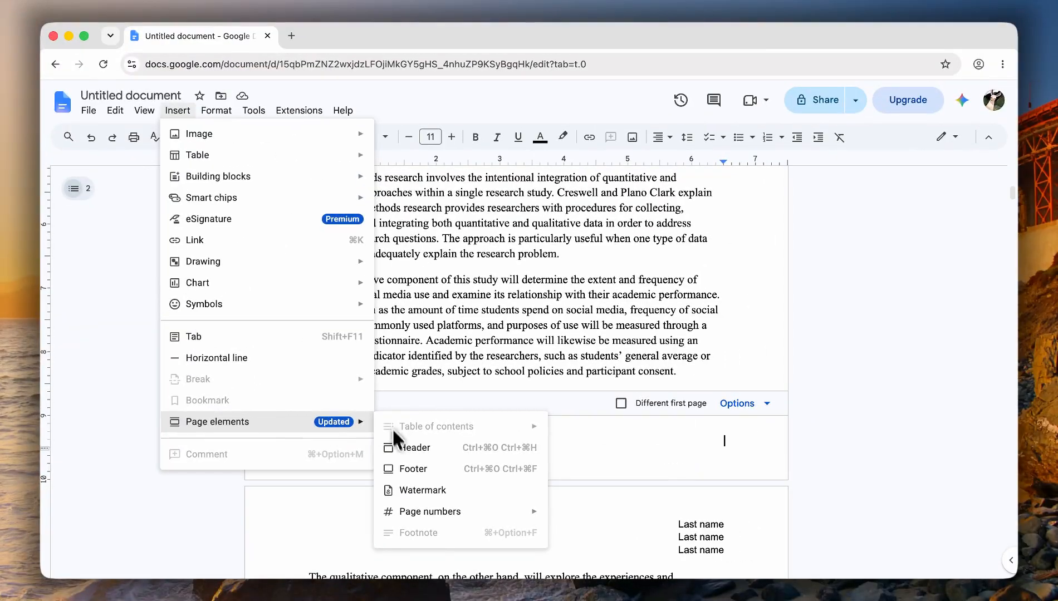
pyautogui.moveTo(454, 516)
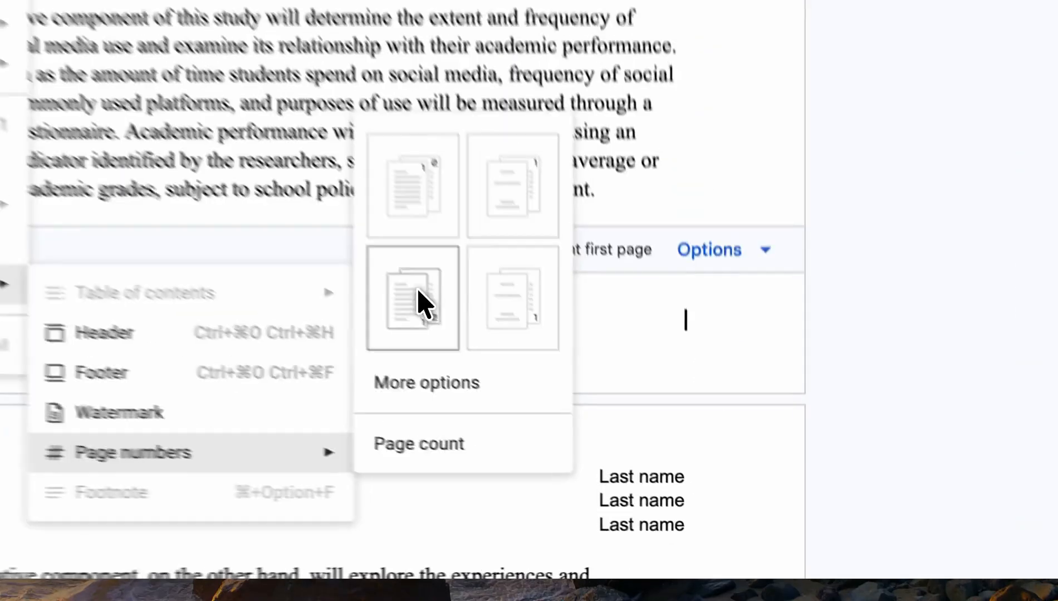
pyautogui.click(581, 433)
pyautogui.write('of')
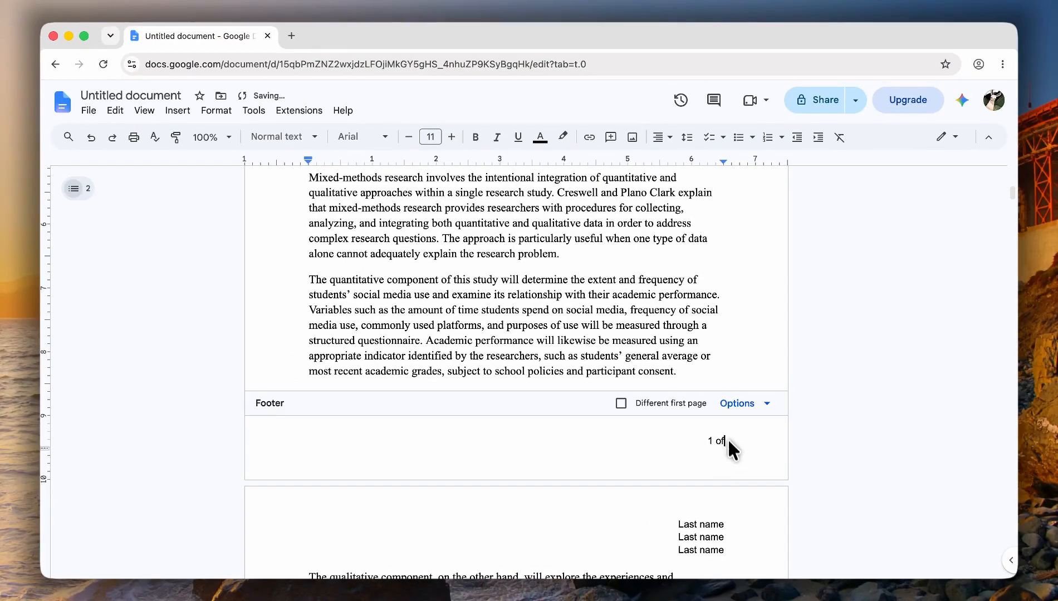
# - Add the total page count after '1 of' so the footer reads '1 of 13'
pyautogui.click(178, 110)
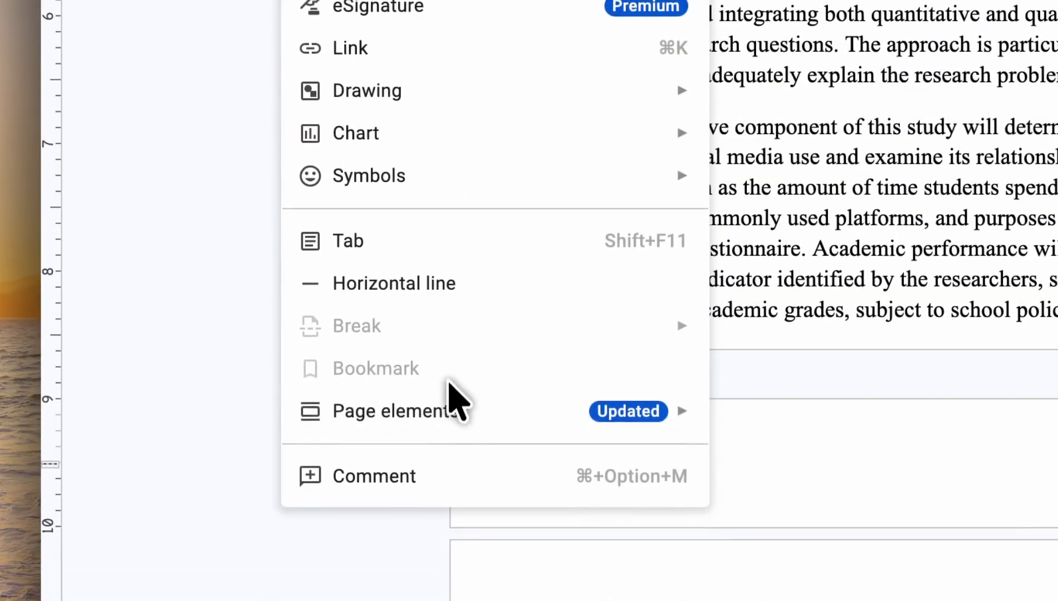
pyautogui.moveTo(448, 412)
pyautogui.moveTo(451, 513)
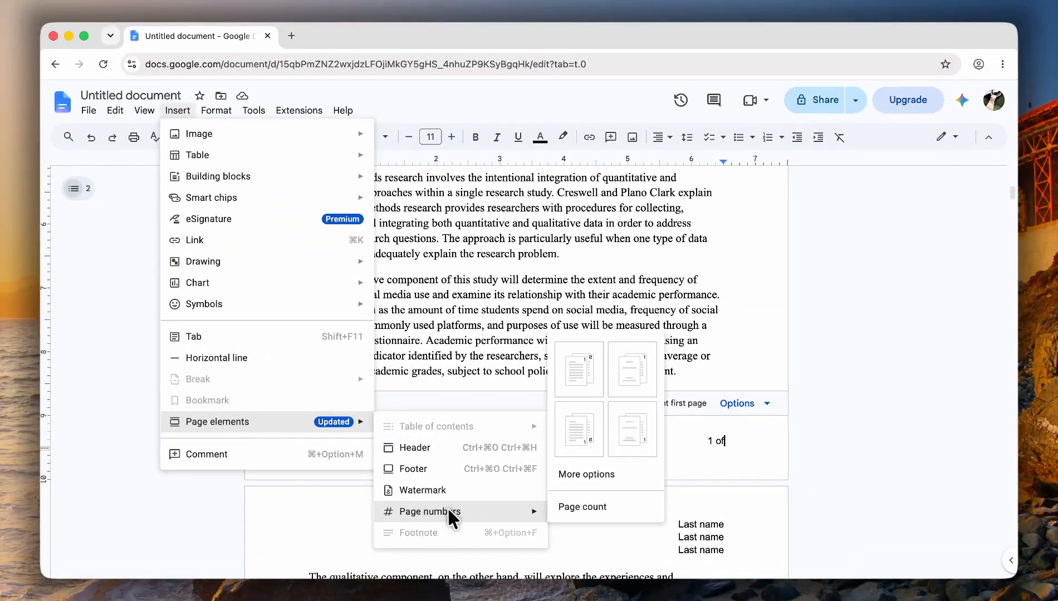
pyautogui.click(601, 508)
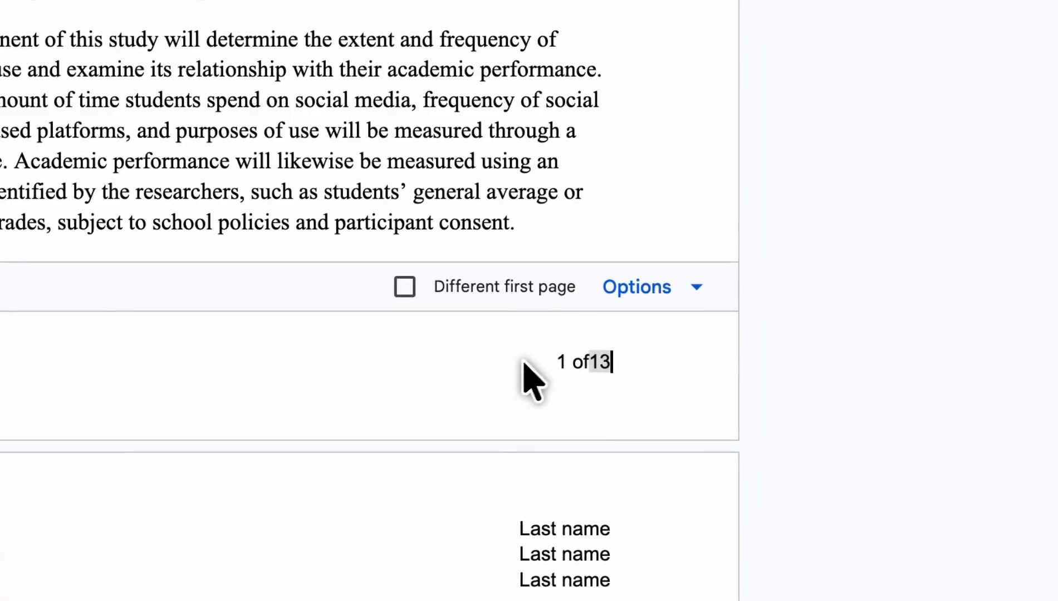
pyautogui.click(674, 109)
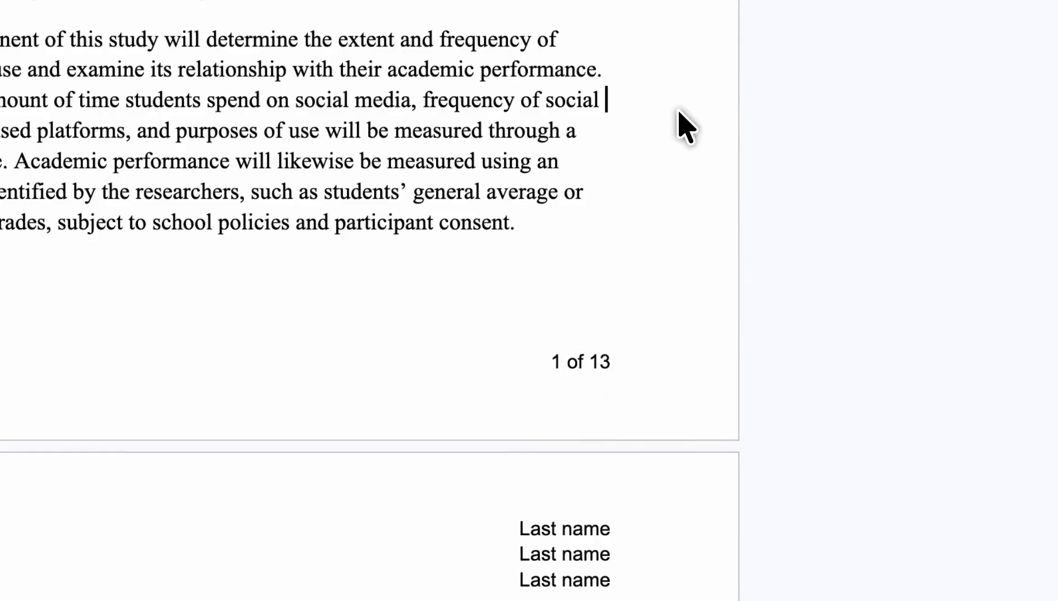
pyautogui.scroll(10, 626, 196)
pyautogui.scroll(-15, 629, 189)
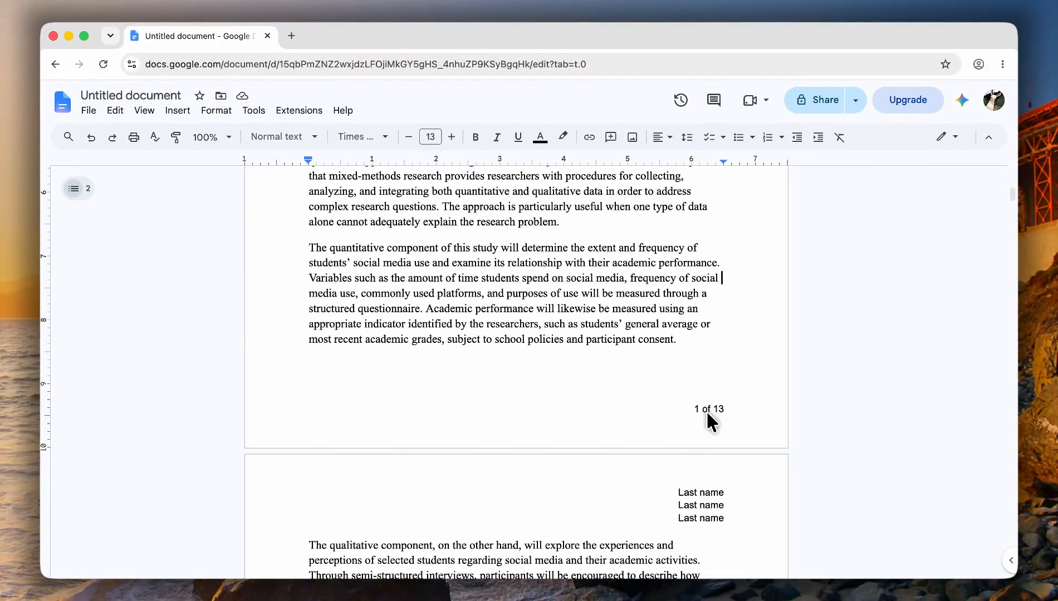
pyautogui.scroll(-2, 712, 424)
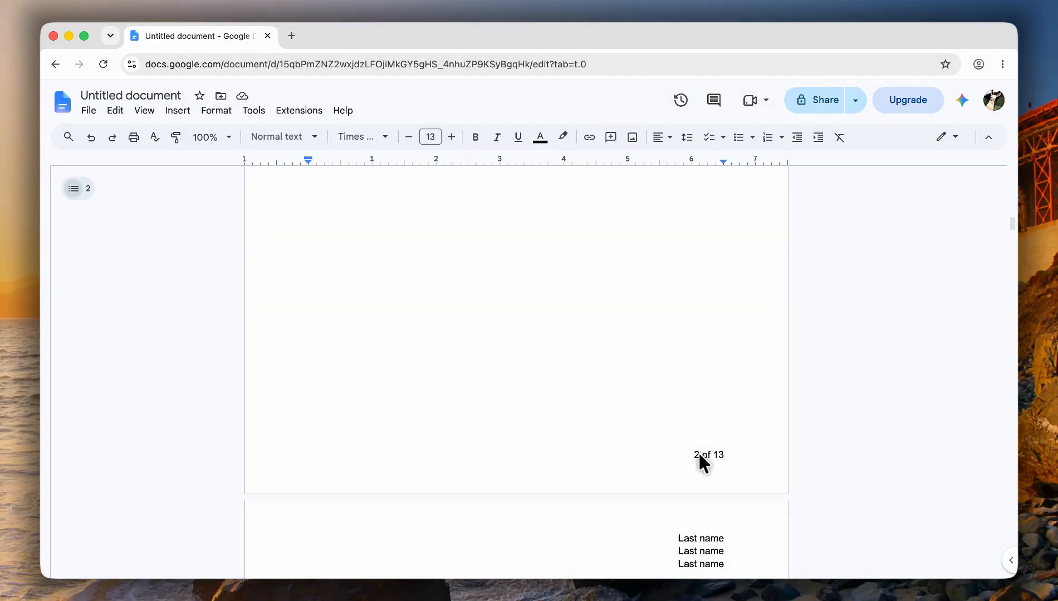
pyautogui.scroll(-12, 707, 454)
pyautogui.scroll(-16, 704, 452)
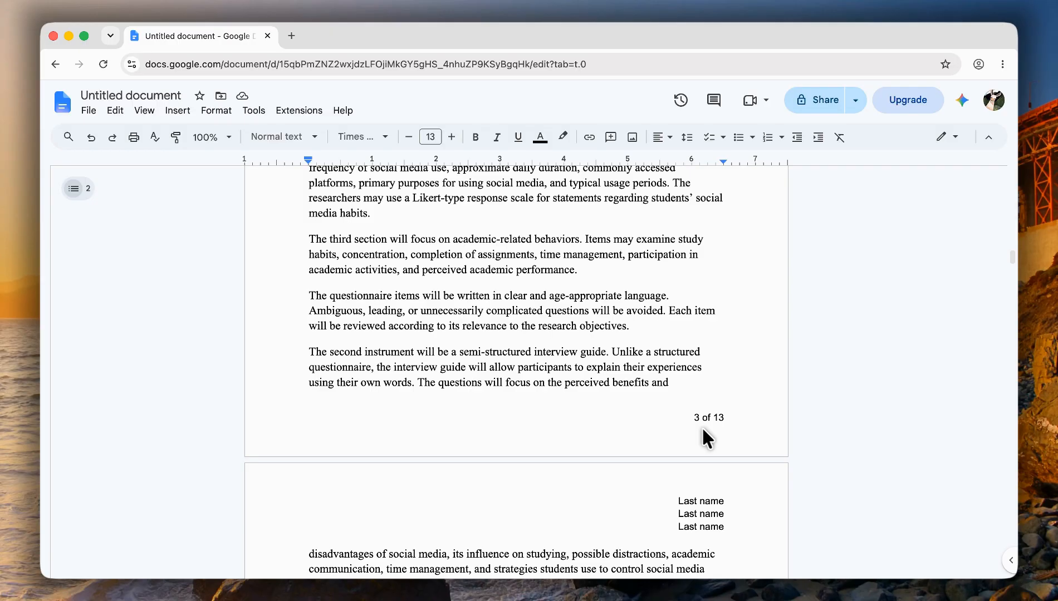
pyautogui.scroll(14, 681, 388)
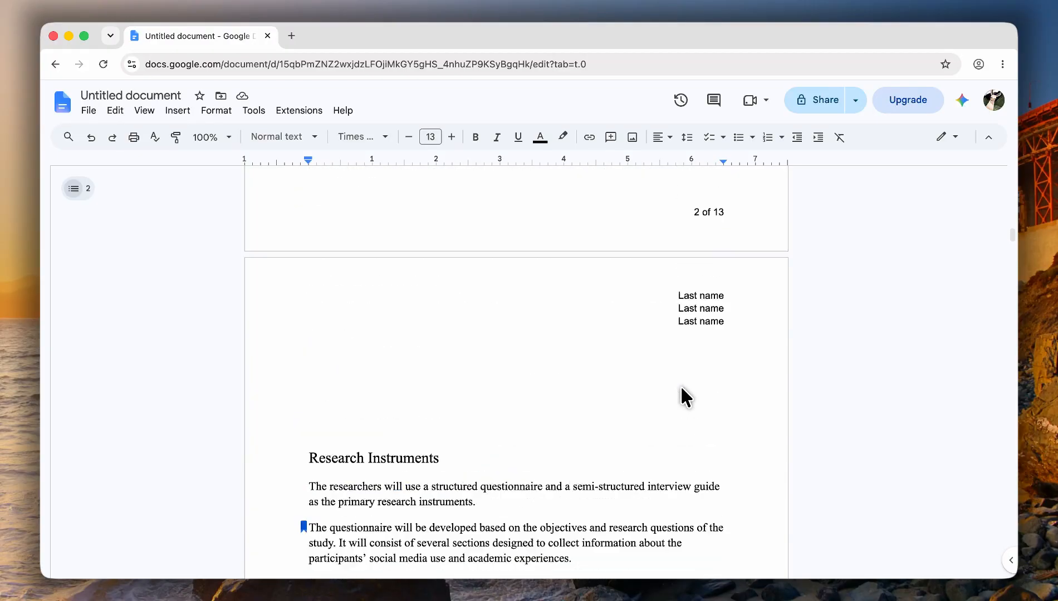
pyautogui.scroll(20, 682, 388)
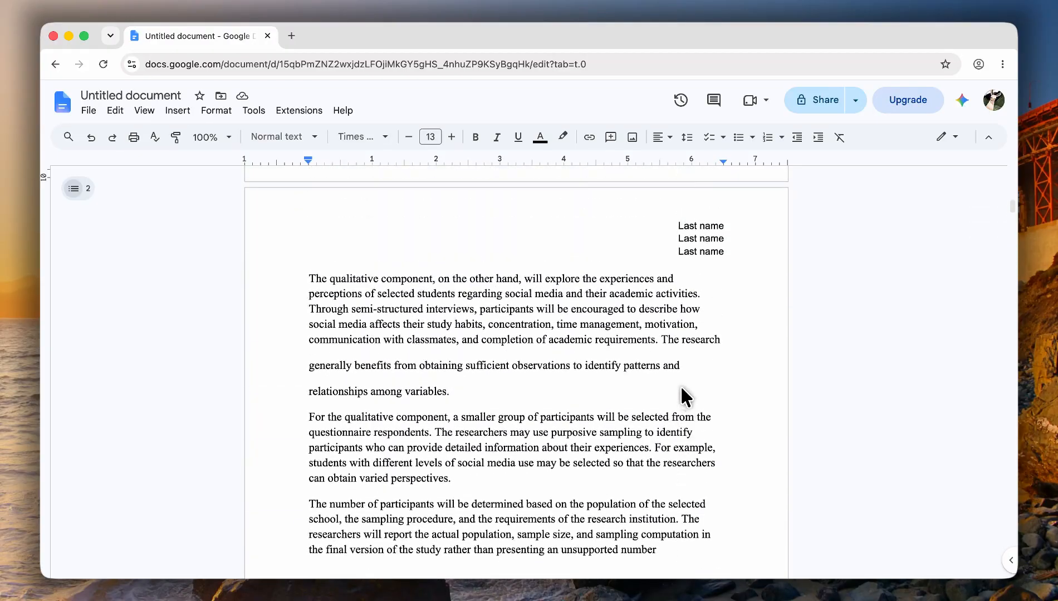
pyautogui.scroll(20, 681, 388)
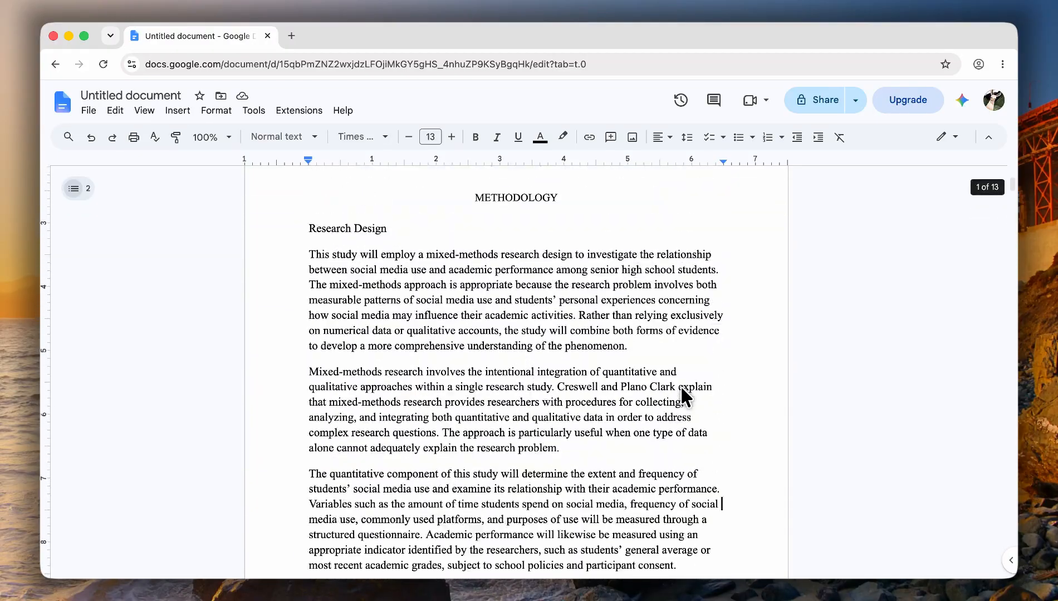
pyautogui.scroll(4, 680, 386)
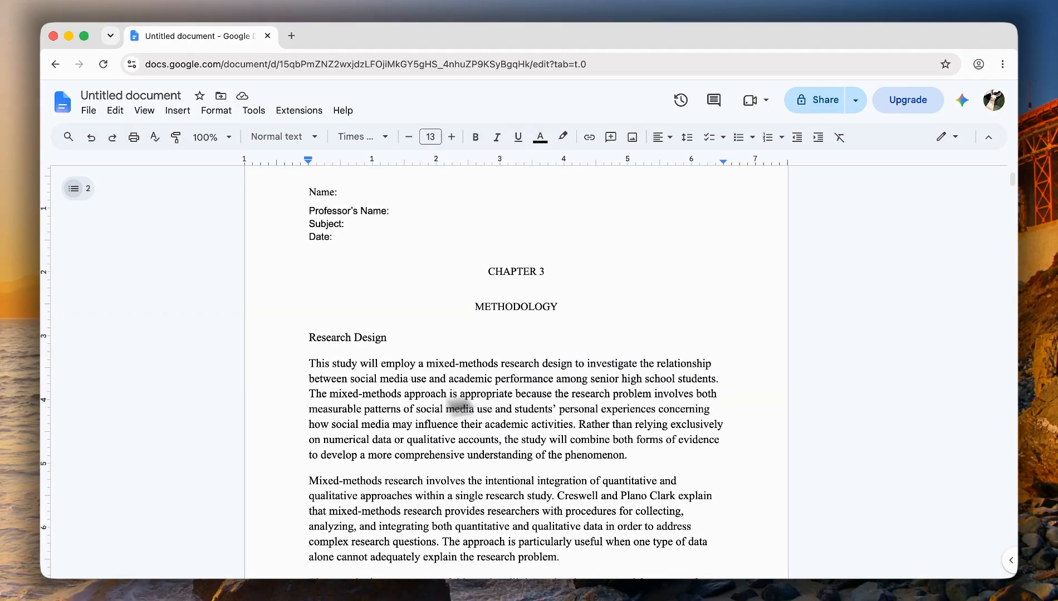